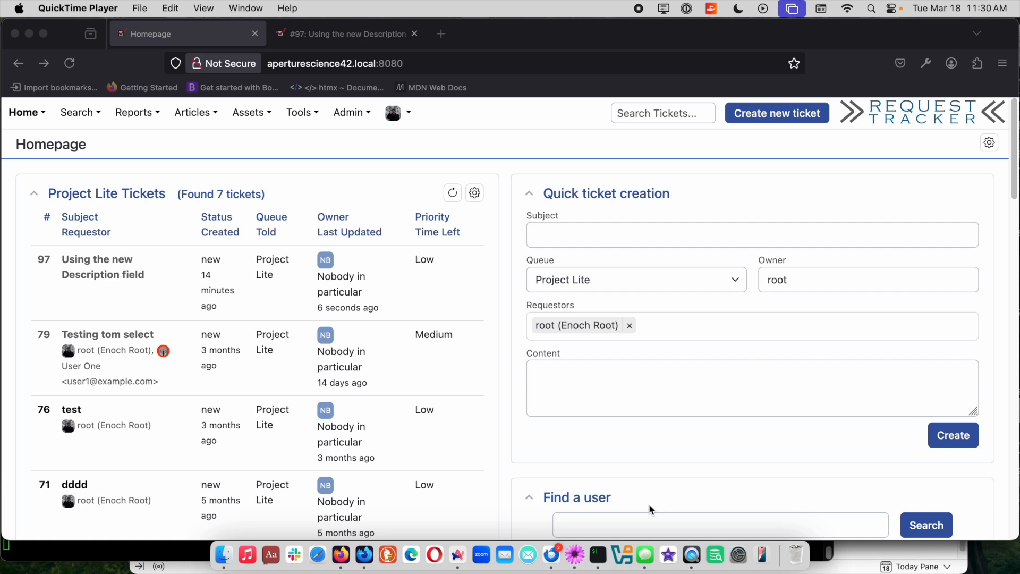
Open the ticket "Using the new Description field" and examine its subject, description and the initial create transaction in its history.
{"action": "left_click", "coordinate": [92, 279]}
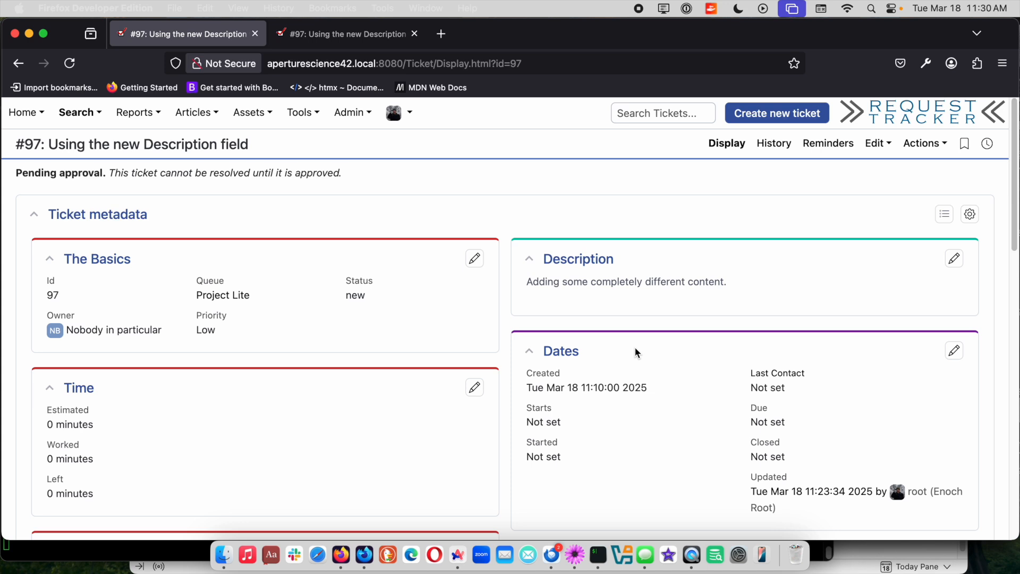
{"action": "scroll", "coordinate": [634, 353], "scroll_direction": "down", "scroll_amount": 15}
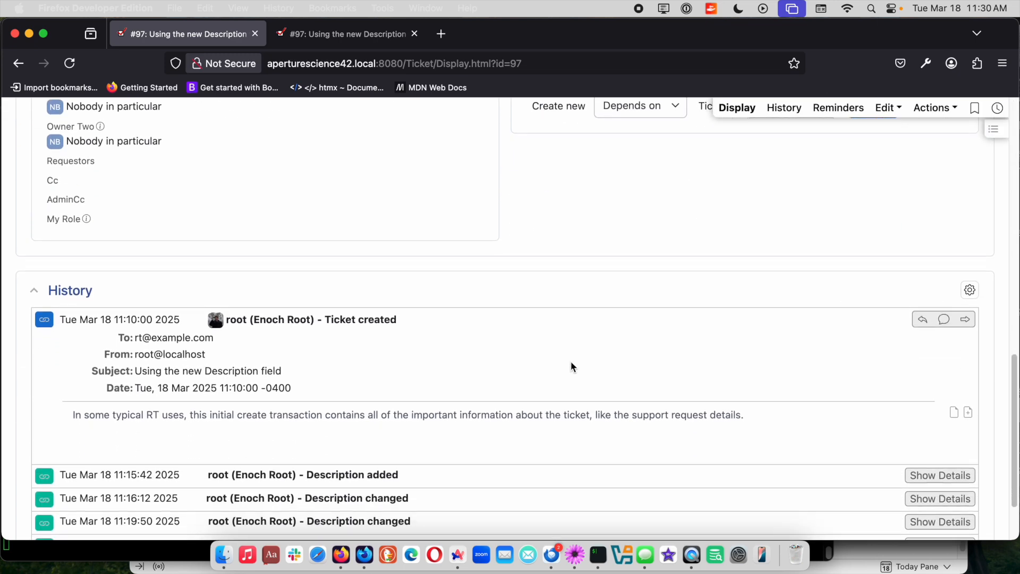
{"action": "triple_click", "coordinate": [452, 415]}
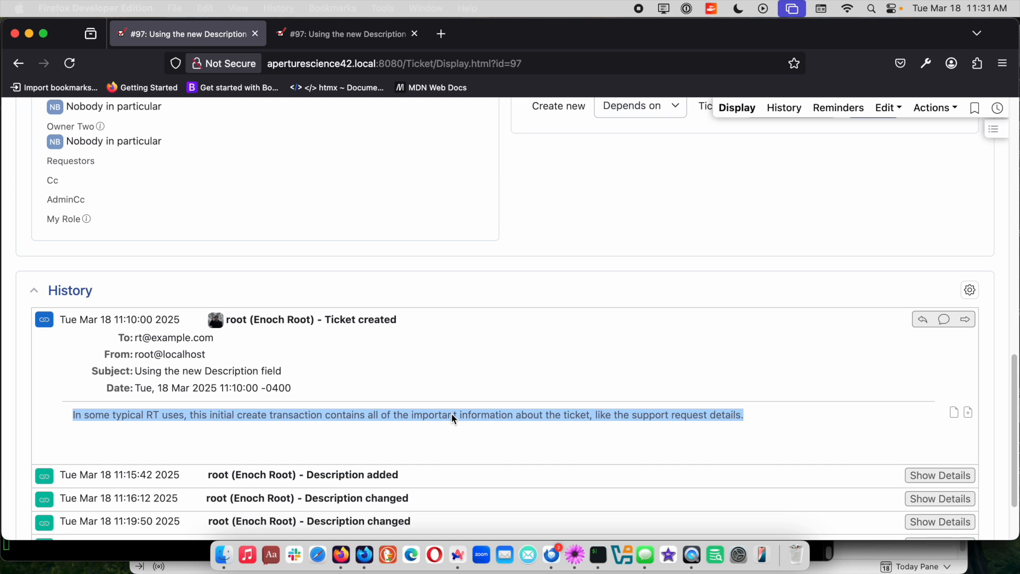
{"action": "left_click", "coordinate": [803, 413]}
{"action": "scroll", "coordinate": [616, 388], "scroll_direction": "up", "scroll_amount": 15}
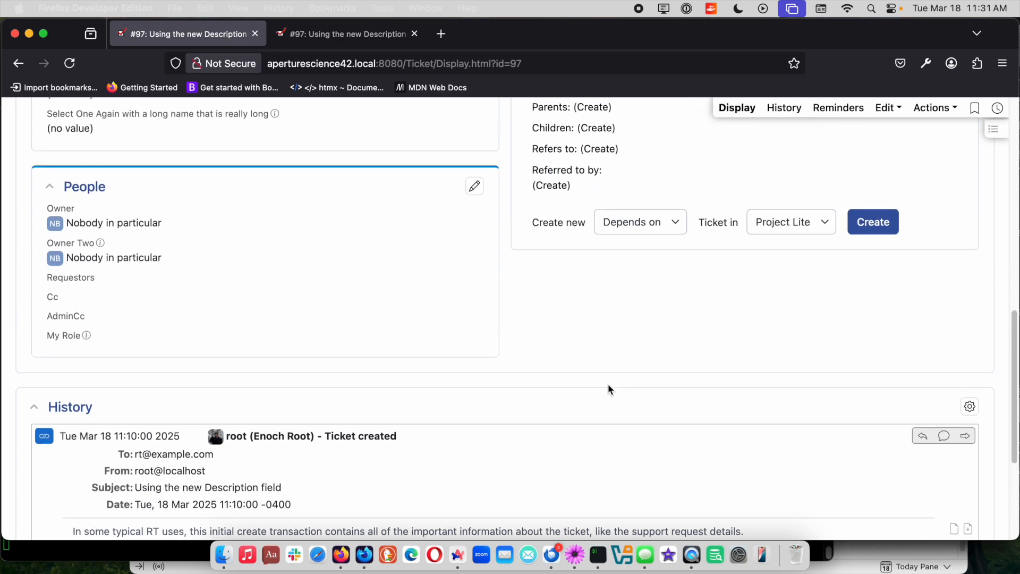
{"action": "scroll", "coordinate": [606, 405], "scroll_direction": "up", "scroll_amount": 2}
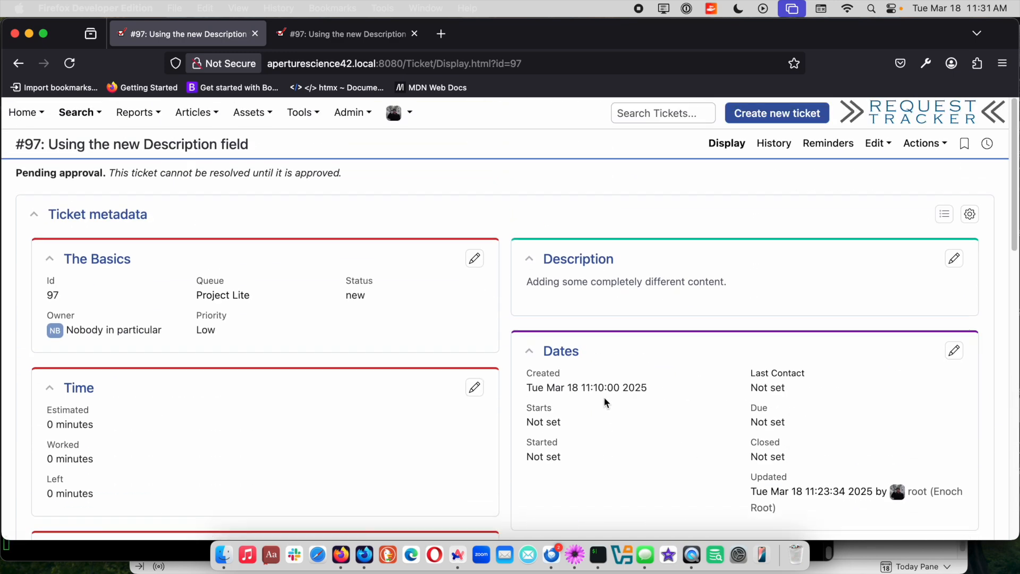
{"action": "double_click", "coordinate": [82, 148]}
{"action": "left_click", "coordinate": [444, 146]}
{"action": "scroll", "coordinate": [550, 297], "scroll_direction": "down", "scroll_amount": 10}
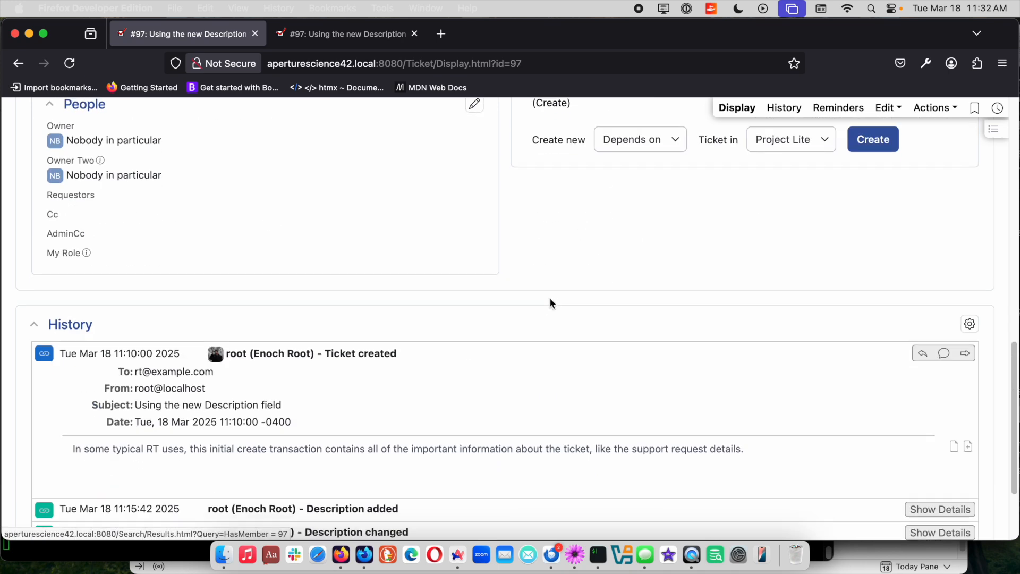
{"action": "scroll", "coordinate": [549, 302], "scroll_direction": "down", "scroll_amount": 3}
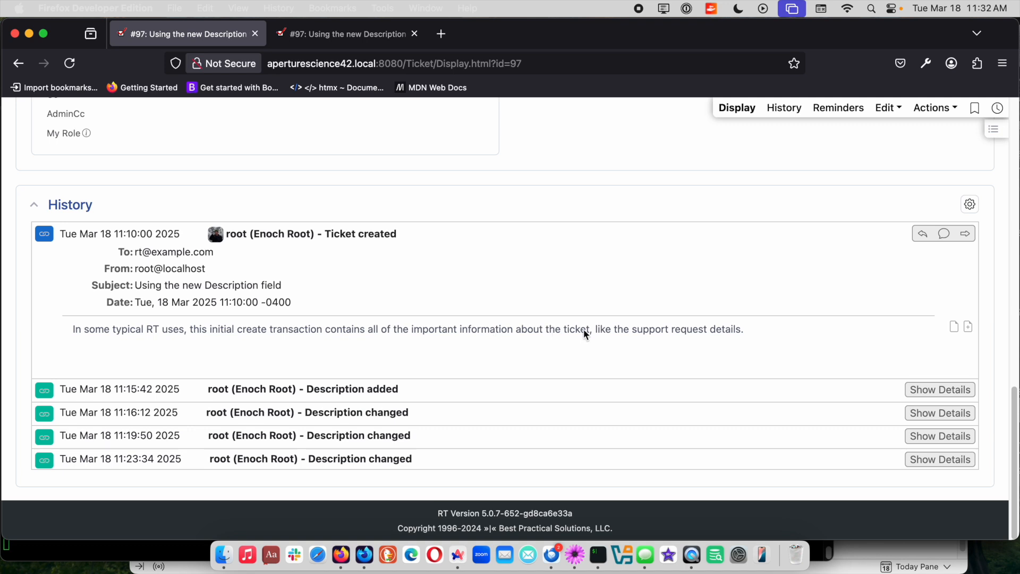
Change the ticket's description to "Adding some completely different content with an edit." and save it.
{"action": "scroll", "coordinate": [584, 331], "scroll_direction": "up", "scroll_amount": 8}
{"action": "scroll", "coordinate": [596, 344], "scroll_direction": "up", "scroll_amount": 7}
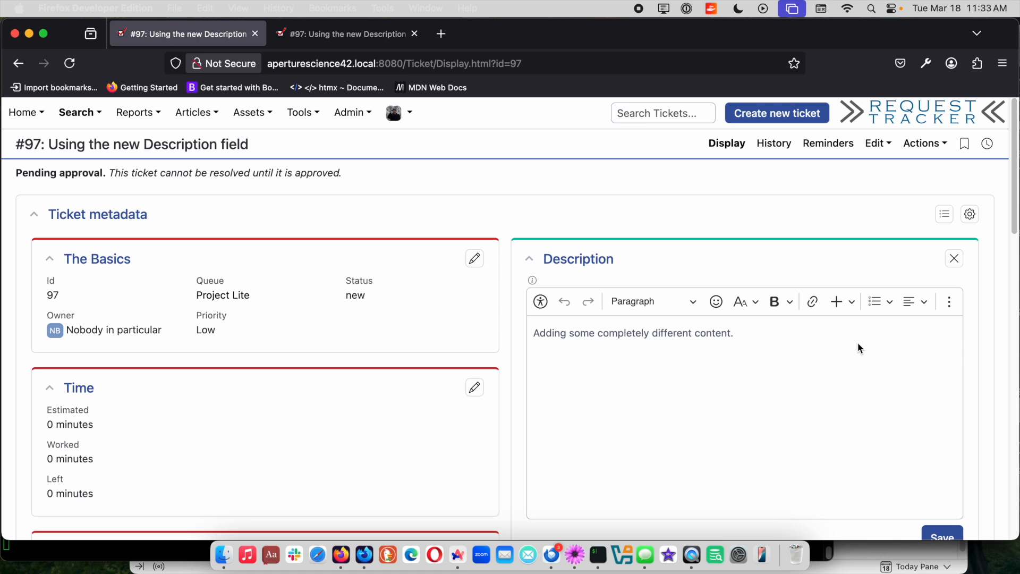
{"action": "left_click", "coordinate": [777, 336]}
{"action": "key", "text": "BackSpace"}
{"action": "type", "text": "with an edit."}
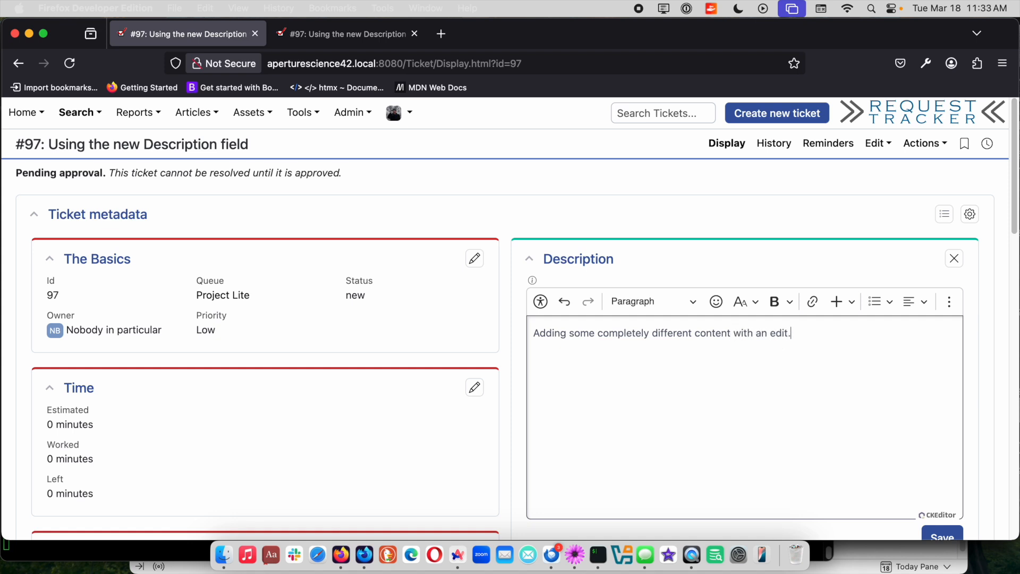
{"action": "scroll", "coordinate": [751, 346], "scroll_direction": "down", "scroll_amount": 3}
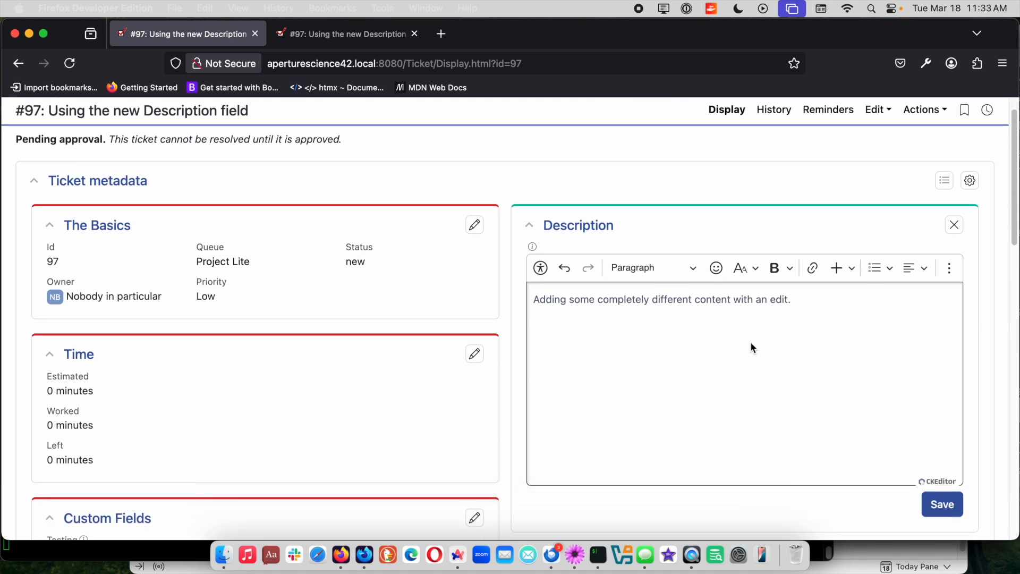
{"action": "left_click", "coordinate": [950, 469]}
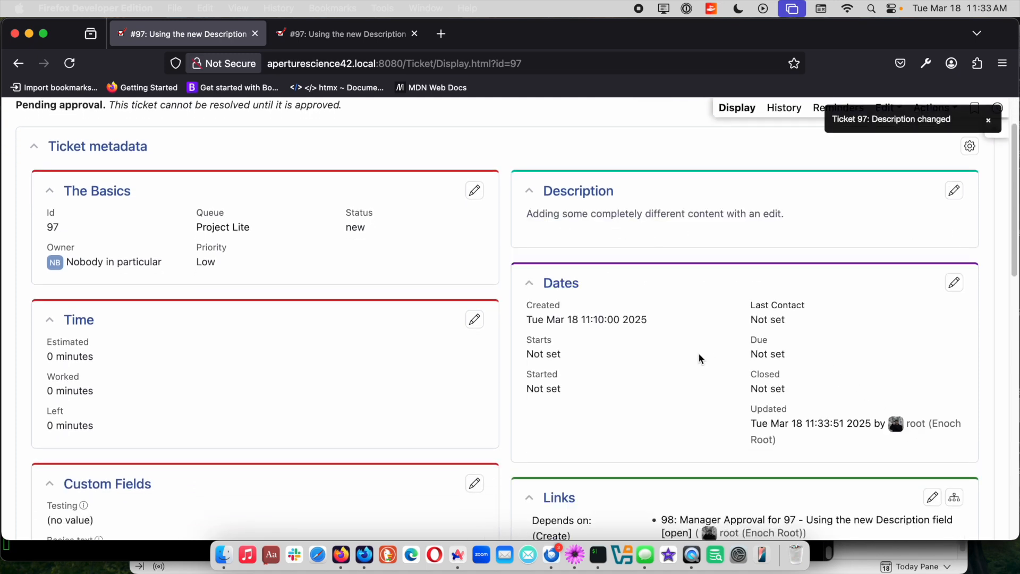
Show the details of the 11:16:12 description change in the ticket's history and examine the differences.
{"action": "scroll", "coordinate": [670, 354], "scroll_direction": "down", "scroll_amount": 10}
{"action": "scroll", "coordinate": [672, 356], "scroll_direction": "down", "scroll_amount": 5}
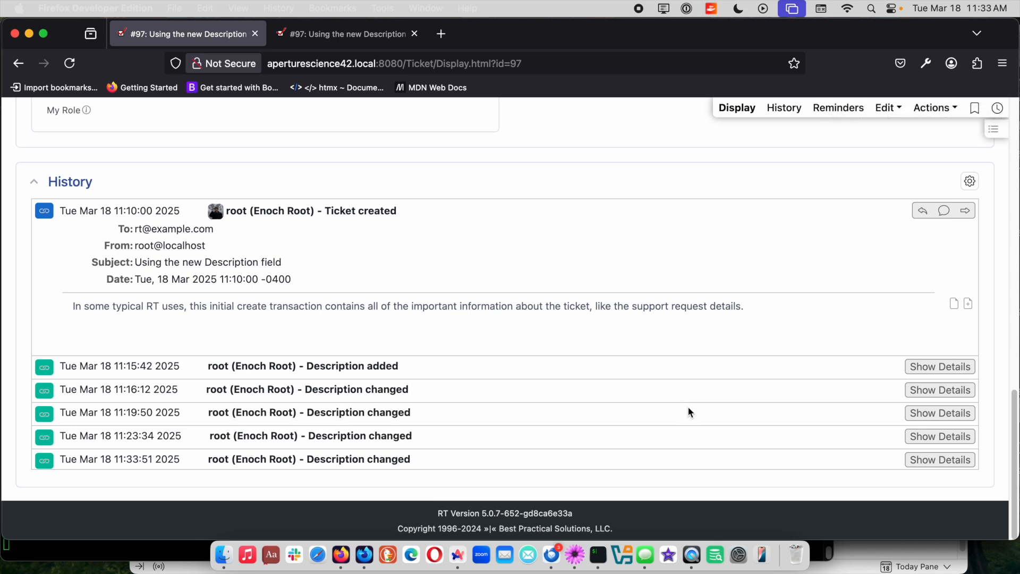
{"action": "left_click", "coordinate": [914, 390]}
{"action": "scroll", "coordinate": [814, 361], "scroll_direction": "down", "scroll_amount": 1}
{"action": "scroll", "coordinate": [814, 362], "scroll_direction": "down", "scroll_amount": 2}
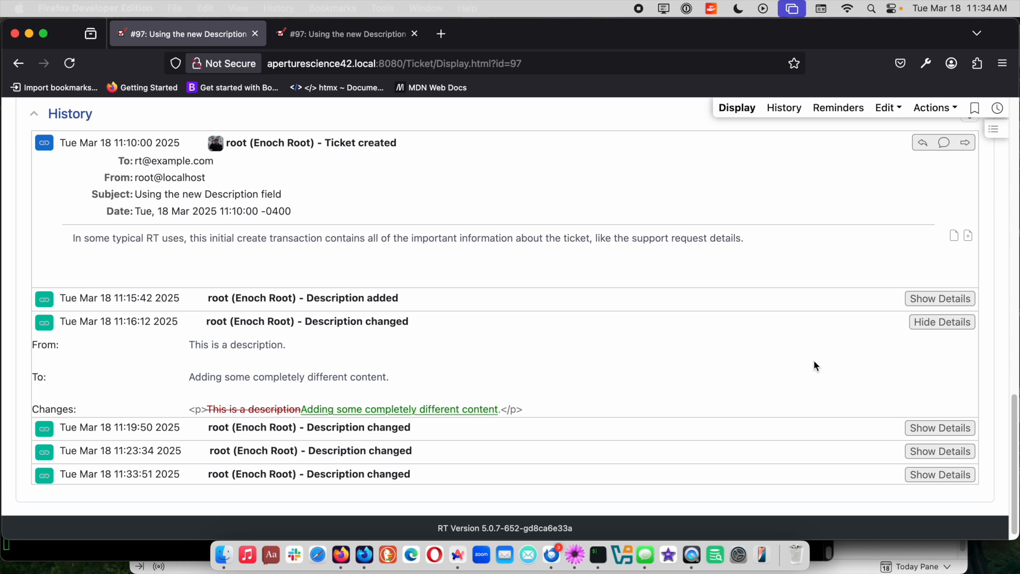
{"action": "scroll", "coordinate": [694, 289], "scroll_direction": "up", "scroll_amount": 10}
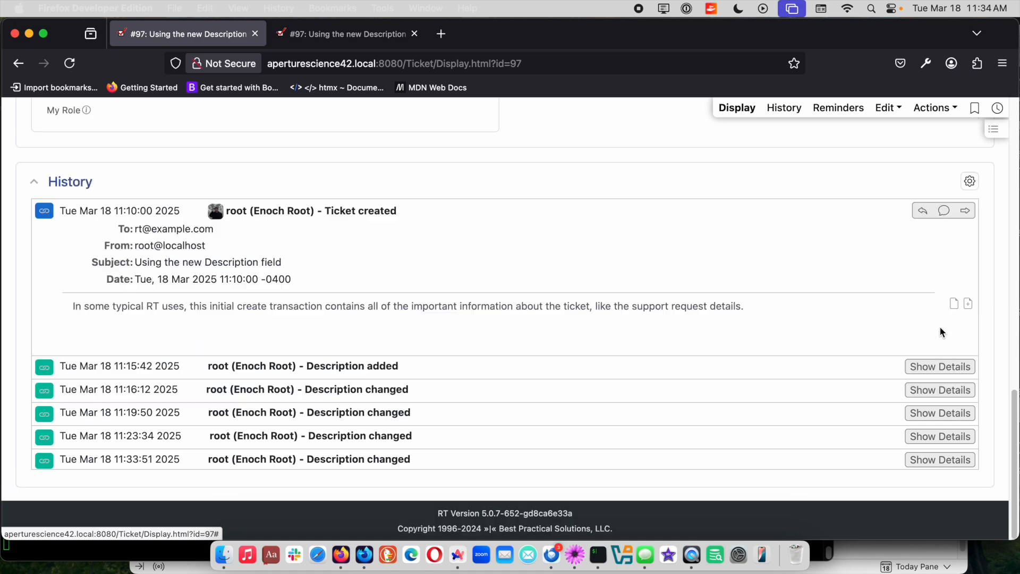
{"action": "scroll", "coordinate": [640, 310], "scroll_direction": "up", "scroll_amount": 8}
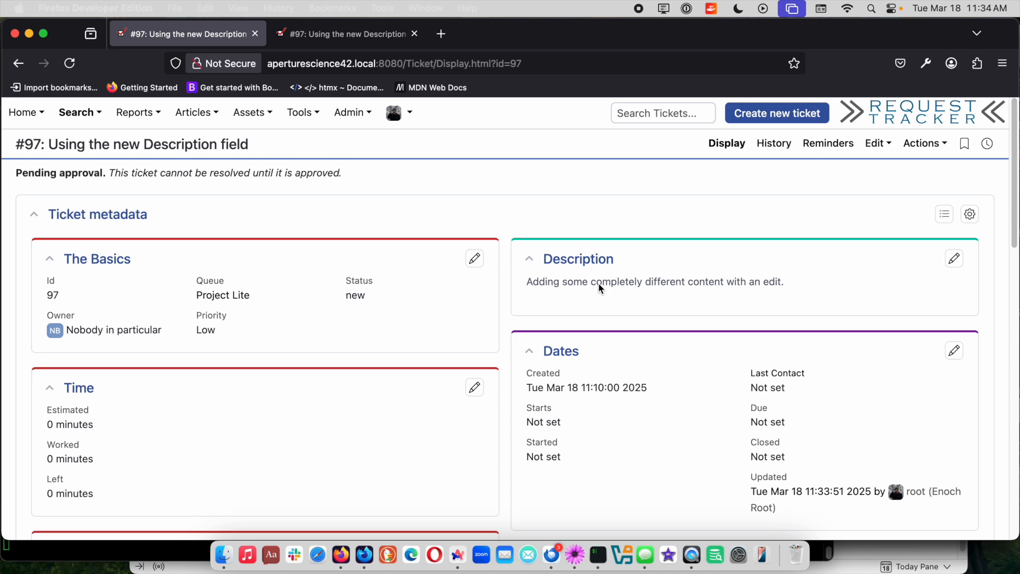
Build a new ticket search for tickets whose Description matches "different" and run it.
{"action": "mouse_move", "coordinate": [79, 112]}
{"action": "mouse_move", "coordinate": [85, 139]}
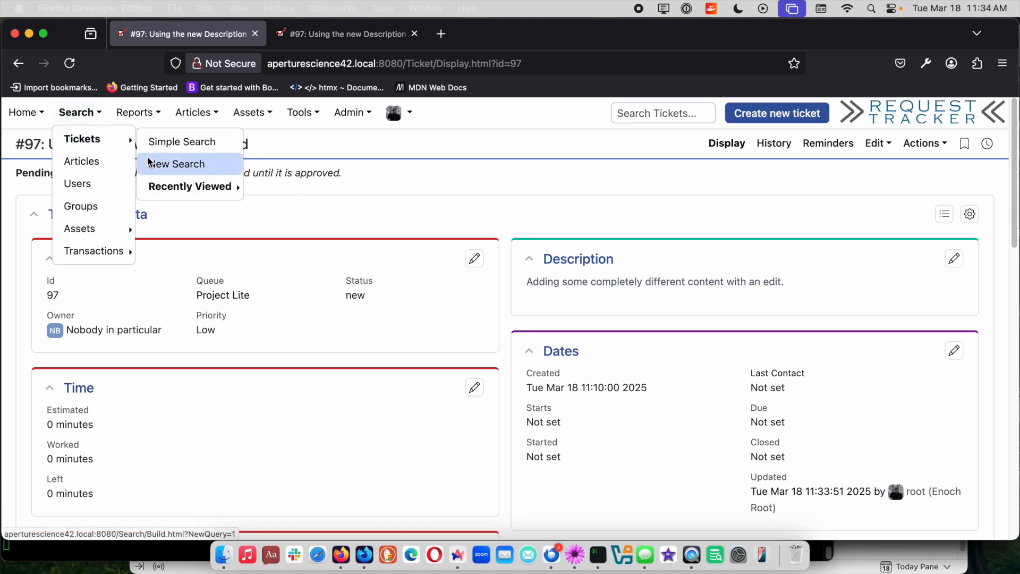
{"action": "left_click", "coordinate": [154, 167]}
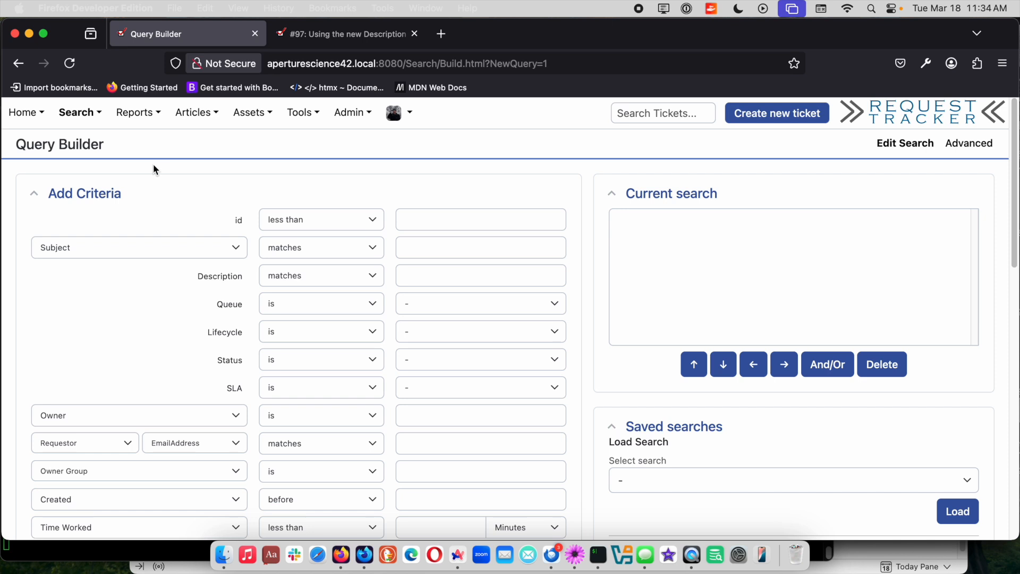
{"action": "left_click", "coordinate": [445, 280]}
{"action": "type", "text": "d"}
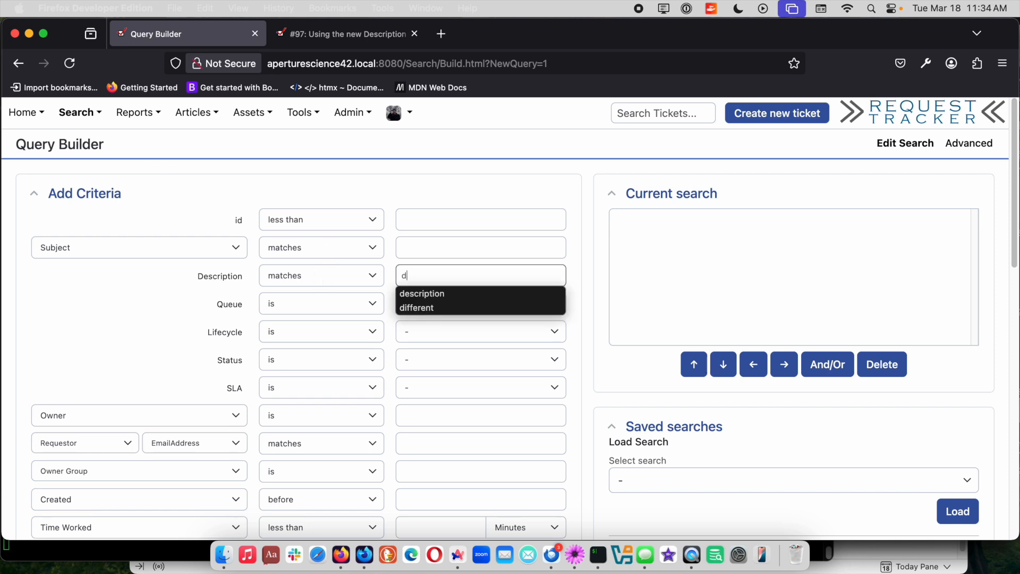
{"action": "type", "text": "ifferent"}
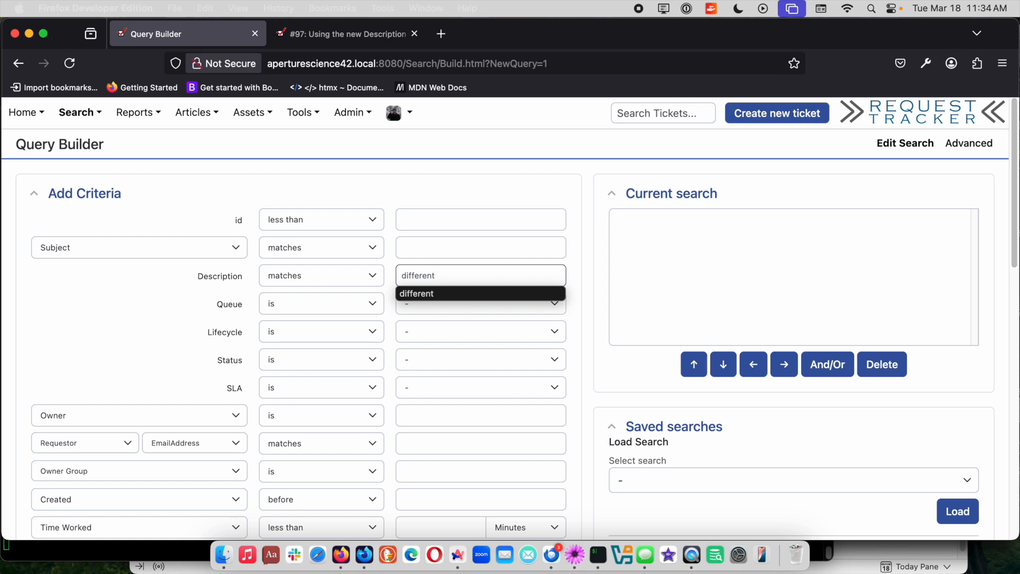
{"action": "left_click", "coordinate": [110, 357]}
{"action": "scroll", "coordinate": [556, 362], "scroll_direction": "down", "scroll_amount": 5}
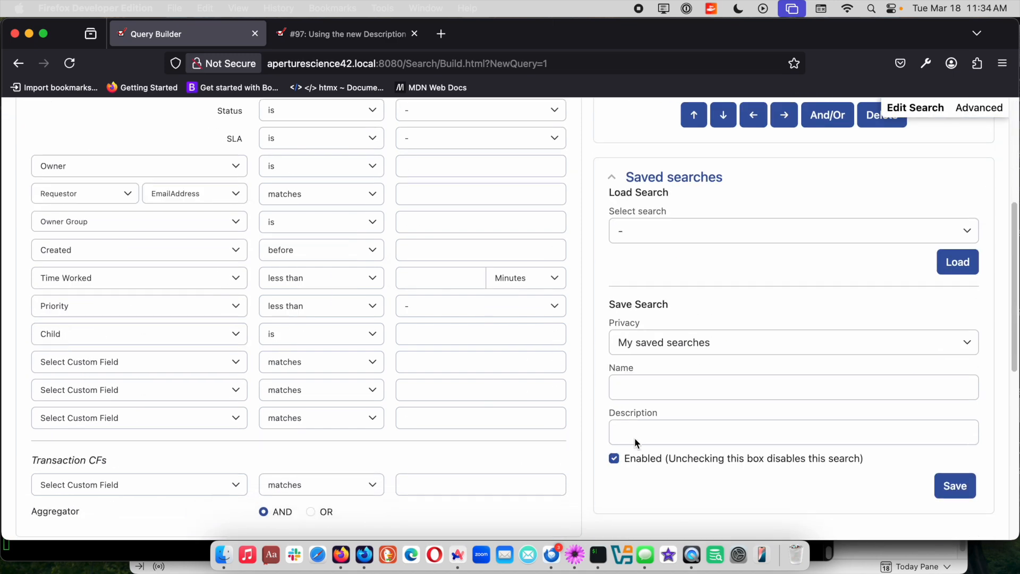
{"action": "scroll", "coordinate": [634, 437], "scroll_direction": "down", "scroll_amount": 1}
{"action": "scroll", "coordinate": [617, 479], "scroll_direction": "down", "scroll_amount": 3}
{"action": "left_click", "coordinate": [541, 451]}
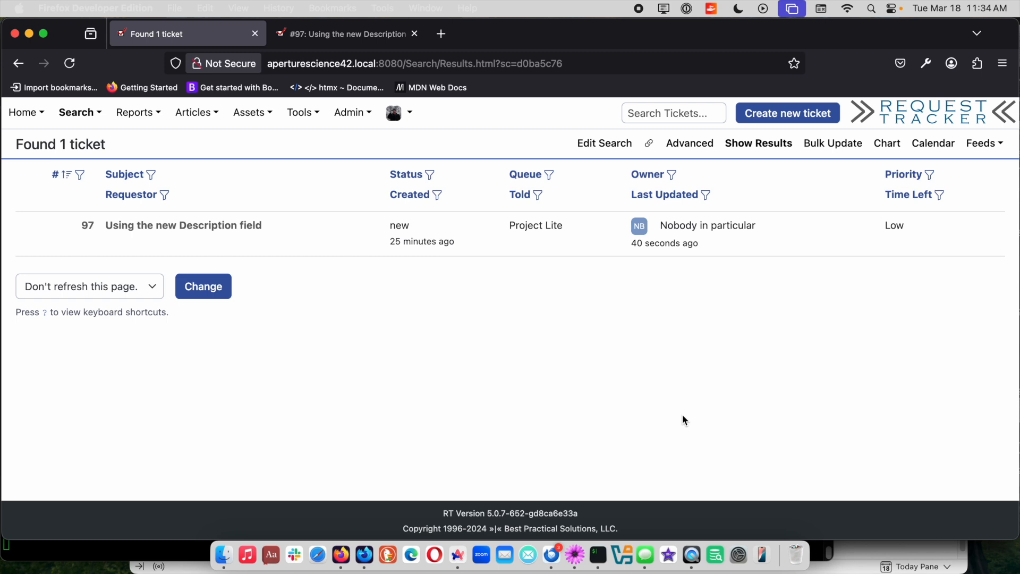
Add Description to the search's display columns and rerun the search with the updated format.
{"action": "left_click", "coordinate": [618, 145]}
{"action": "scroll", "coordinate": [581, 346], "scroll_direction": "down", "scroll_amount": 10}
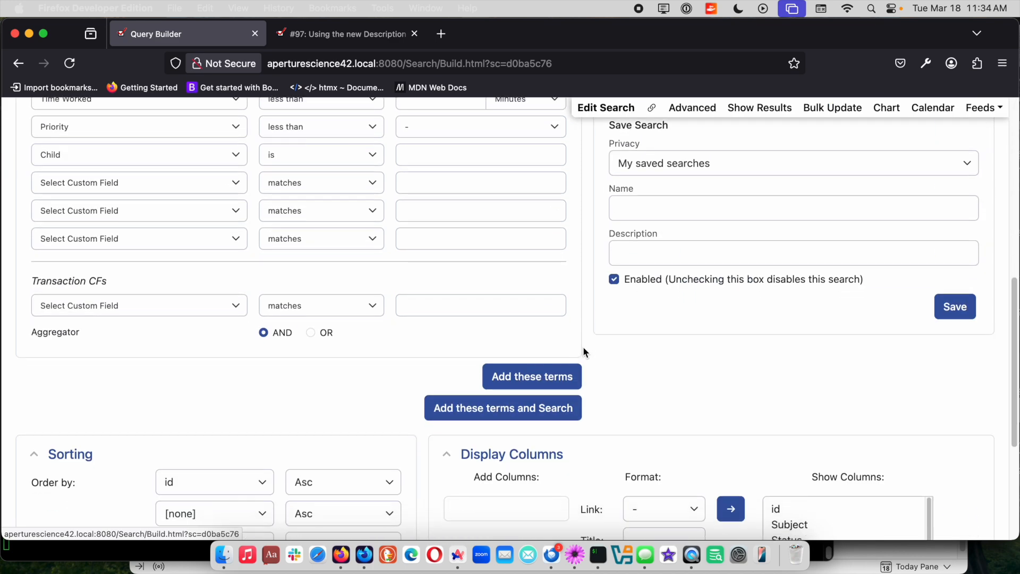
{"action": "scroll", "coordinate": [583, 348], "scroll_direction": "down", "scroll_amount": 2}
{"action": "left_click", "coordinate": [535, 471]}
{"action": "type", "text": "des"}
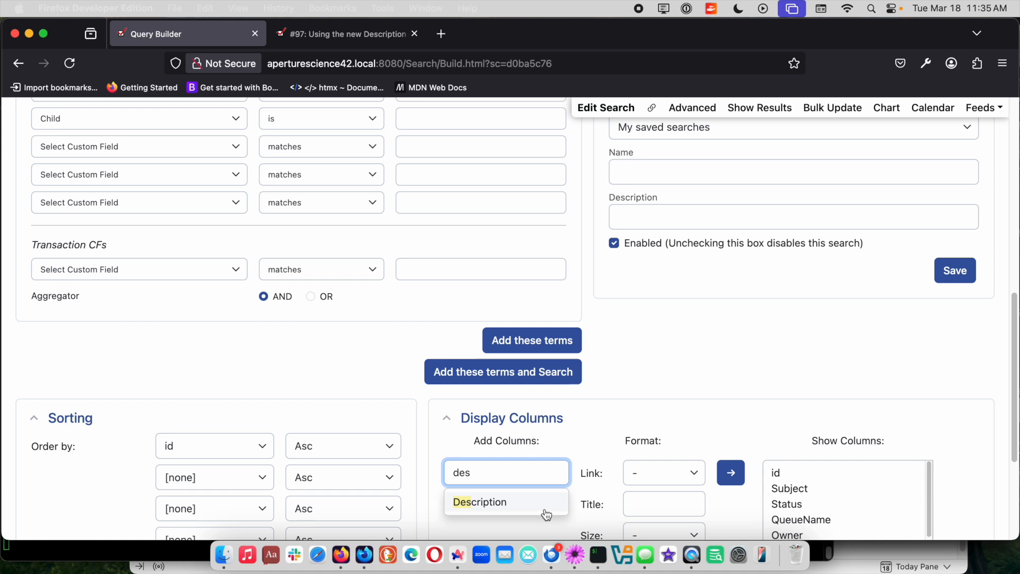
{"action": "left_click", "coordinate": [545, 504]}
{"action": "scroll", "coordinate": [620, 397], "scroll_direction": "down", "scroll_amount": 4}
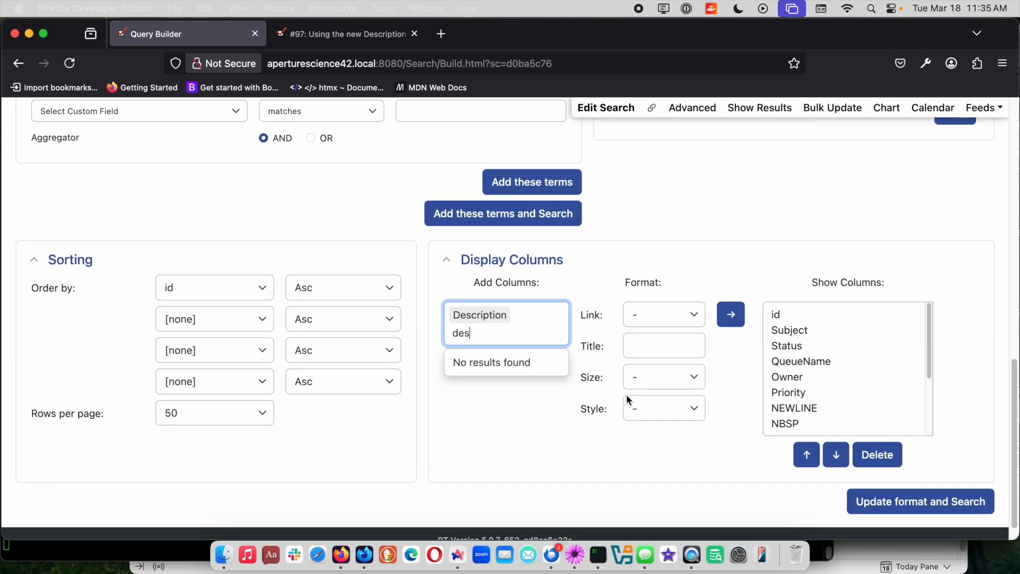
{"action": "left_click", "coordinate": [738, 316]}
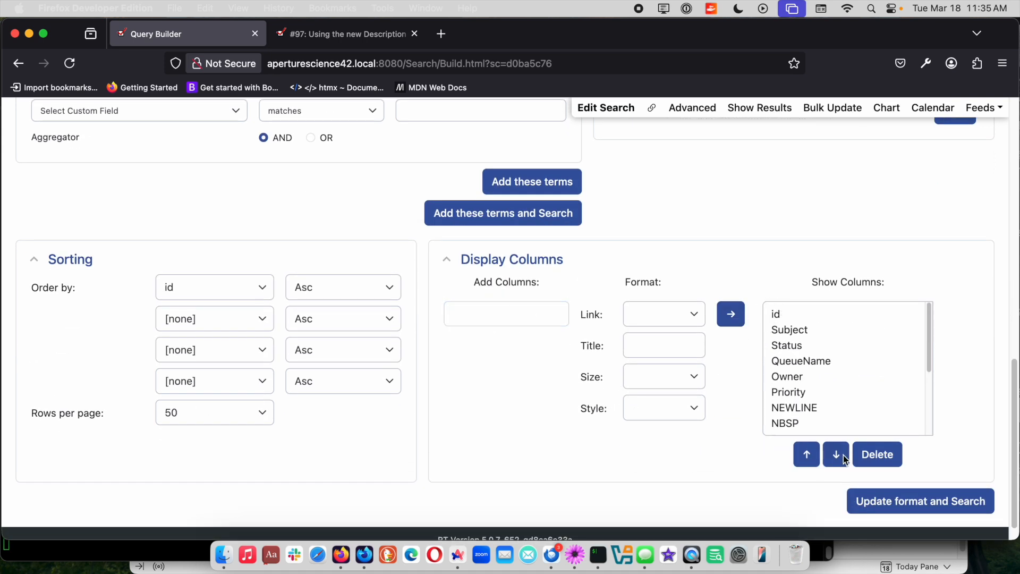
{"action": "left_click", "coordinate": [866, 504]}
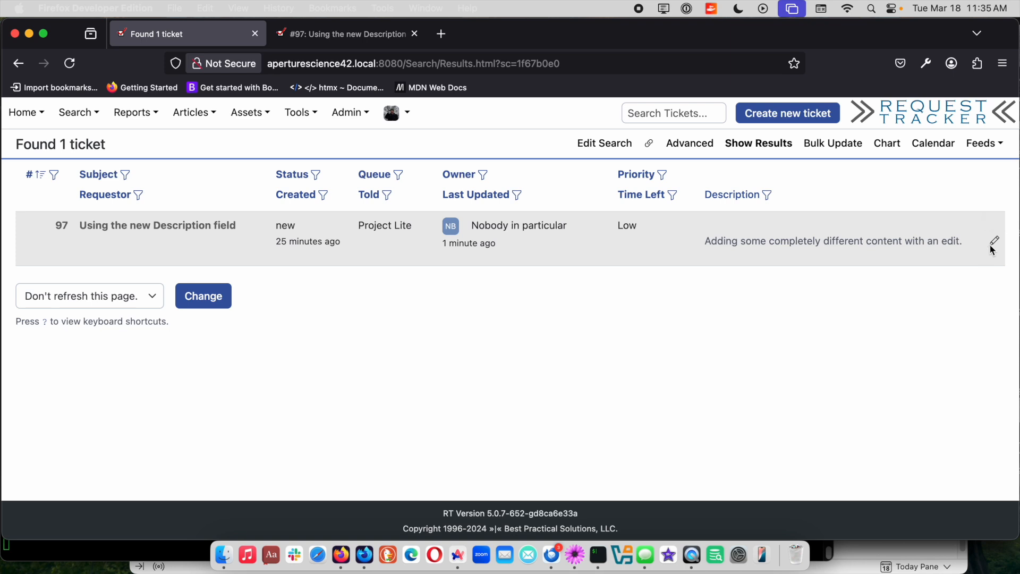
Edit ticket 97's description within the search results to "Adding some completely different content with an inline edit.", save it, and open the ticket.
{"action": "left_click", "coordinate": [996, 242]}
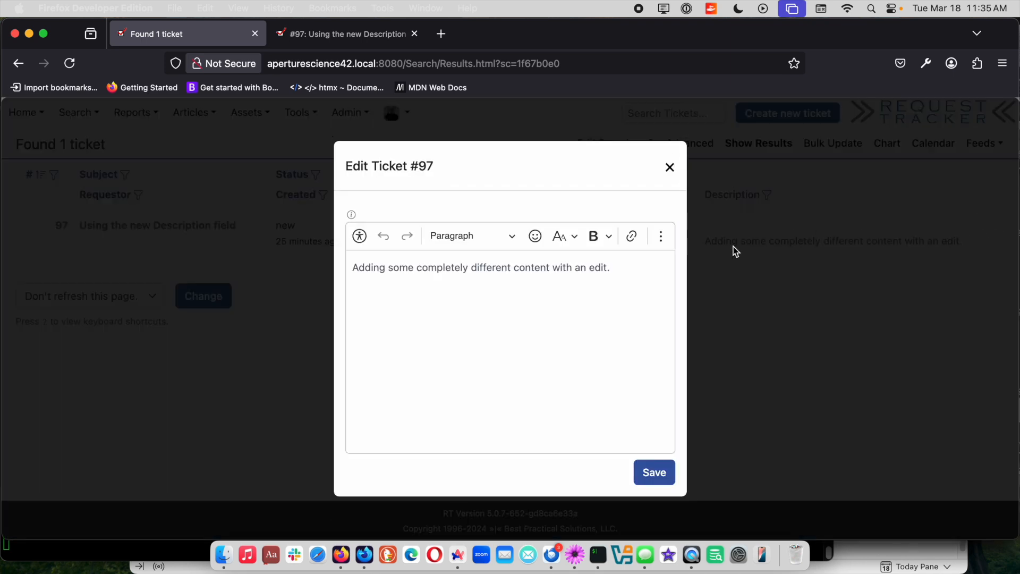
{"action": "left_click", "coordinate": [655, 269]}
{"action": "key", "text": "BackSpace"}
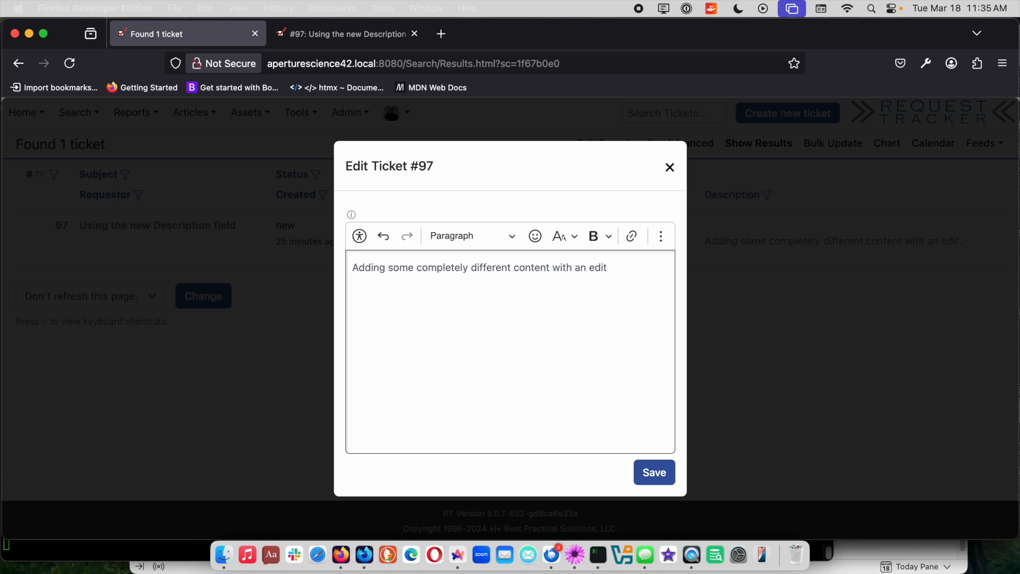
{"action": "key", "text": "BackSpace"}
{"action": "key", "text": "BackSpace"}
{"action": "key", "text": "BackSpace"}
{"action": "key", "text": "BackSpace"}
{"action": "type", "text": "inline edit."}
{"action": "left_click", "coordinate": [654, 472]}
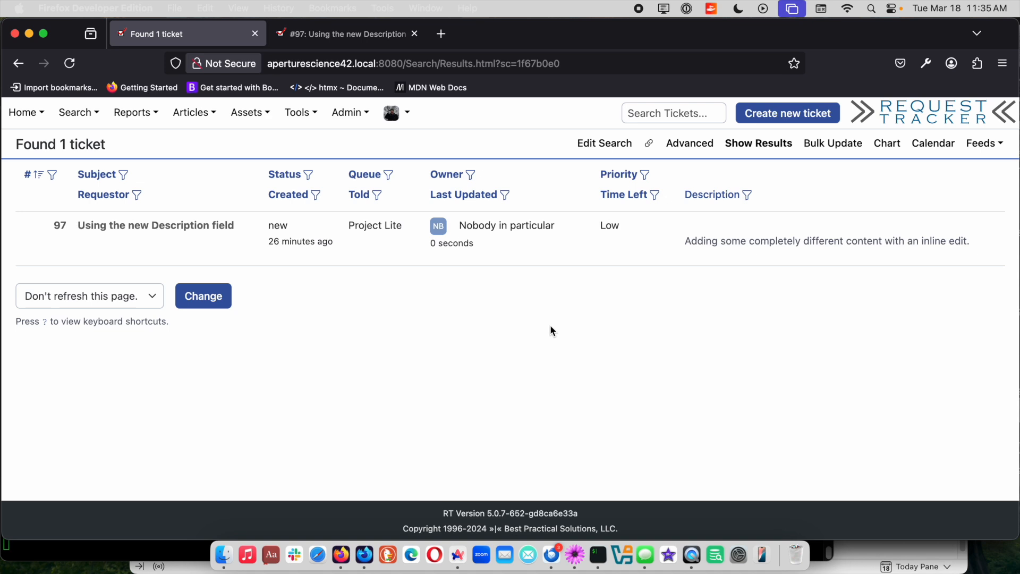
{"action": "left_click", "coordinate": [212, 225]}
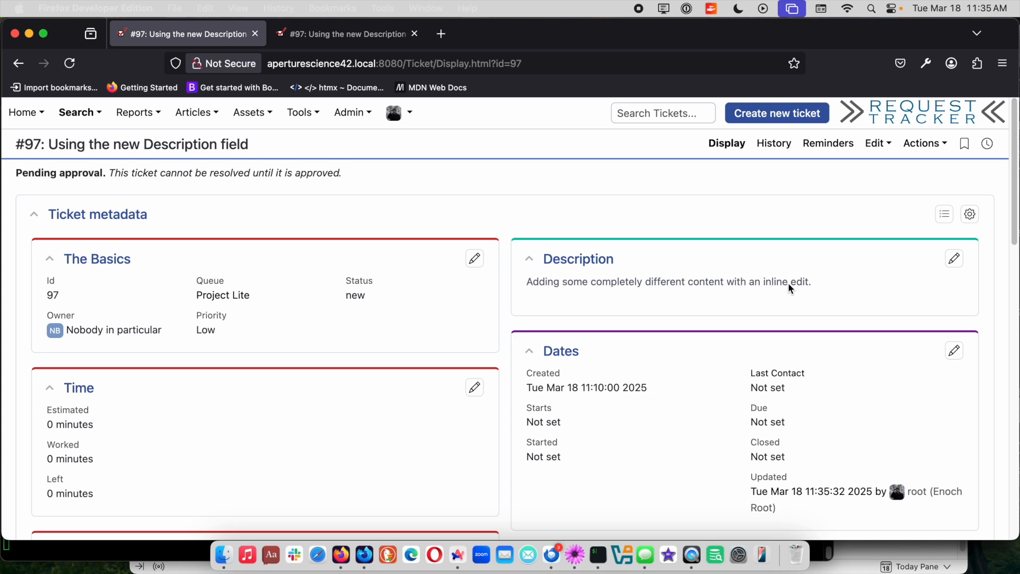
Examine the message and Description editors on a new Project Lite ticket form, and return to the homepage without creating a ticket.
{"action": "left_click", "coordinate": [777, 112]}
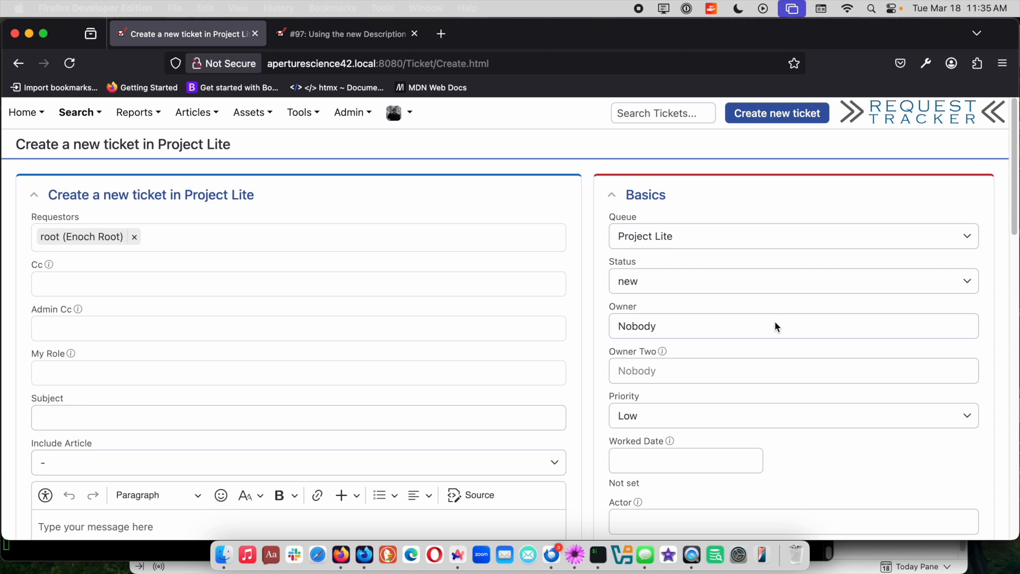
{"action": "scroll", "coordinate": [774, 325], "scroll_direction": "down", "scroll_amount": 6}
{"action": "left_click", "coordinate": [750, 364]}
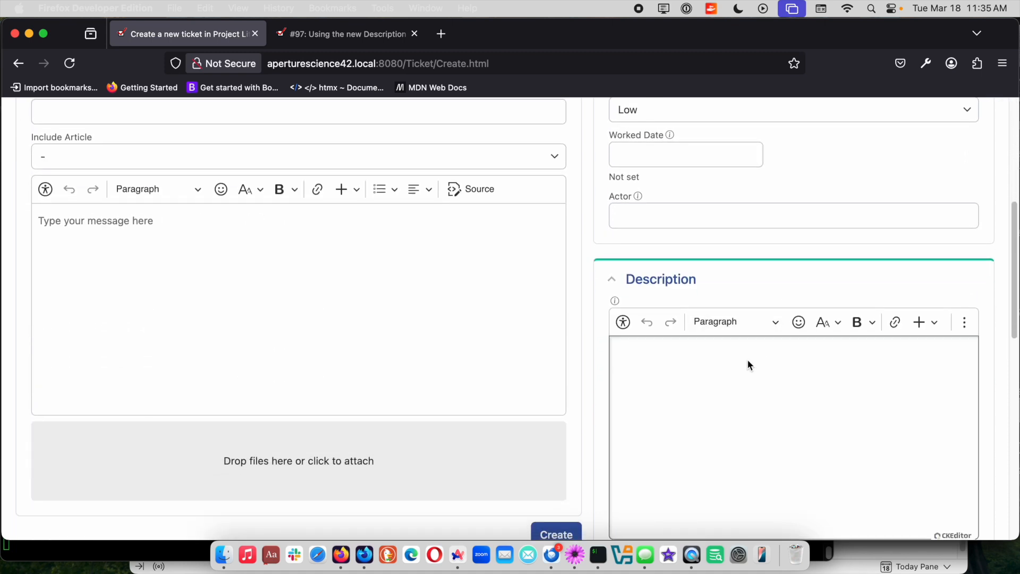
{"action": "left_click", "coordinate": [405, 258]}
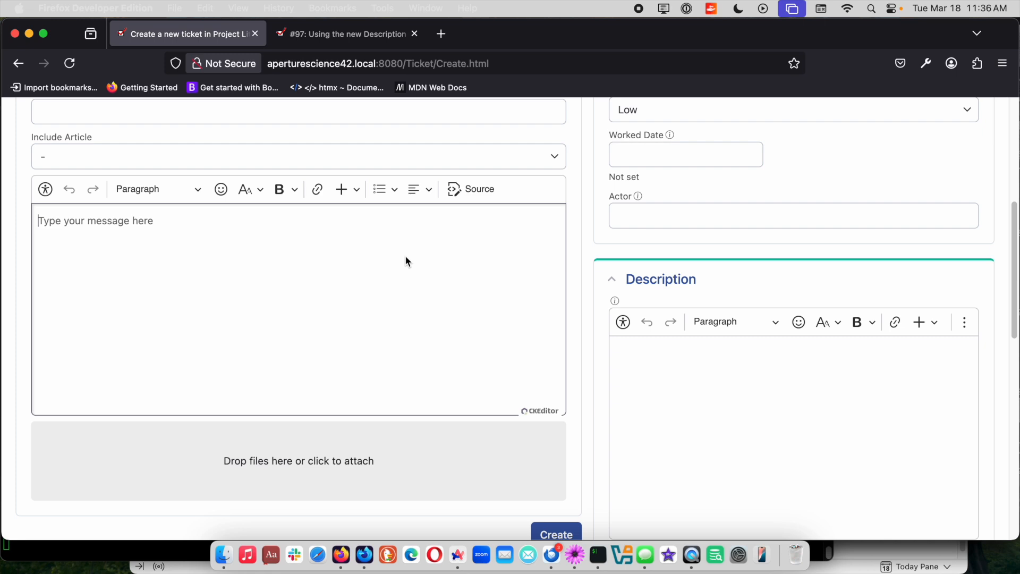
{"action": "left_click", "coordinate": [707, 406]}
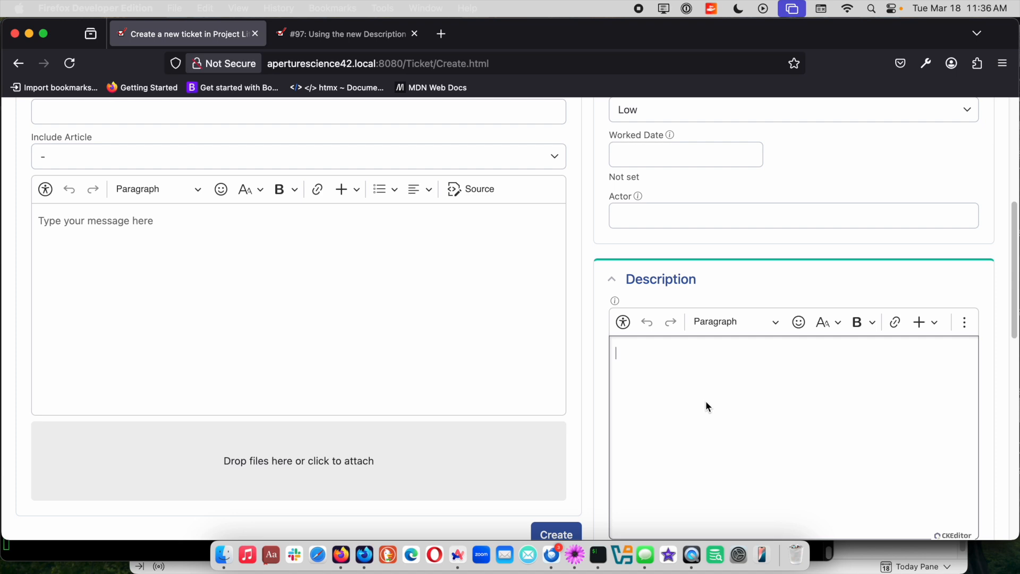
{"action": "left_click", "coordinate": [147, 290]}
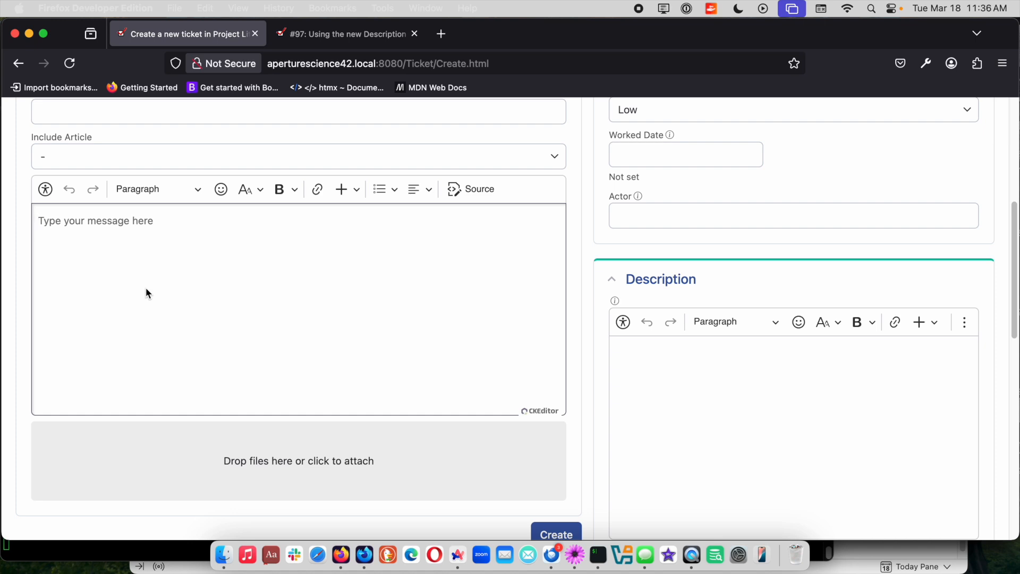
{"action": "scroll", "coordinate": [436, 321], "scroll_direction": "up", "scroll_amount": 5}
{"action": "scroll", "coordinate": [447, 333], "scroll_direction": "up", "scroll_amount": 2}
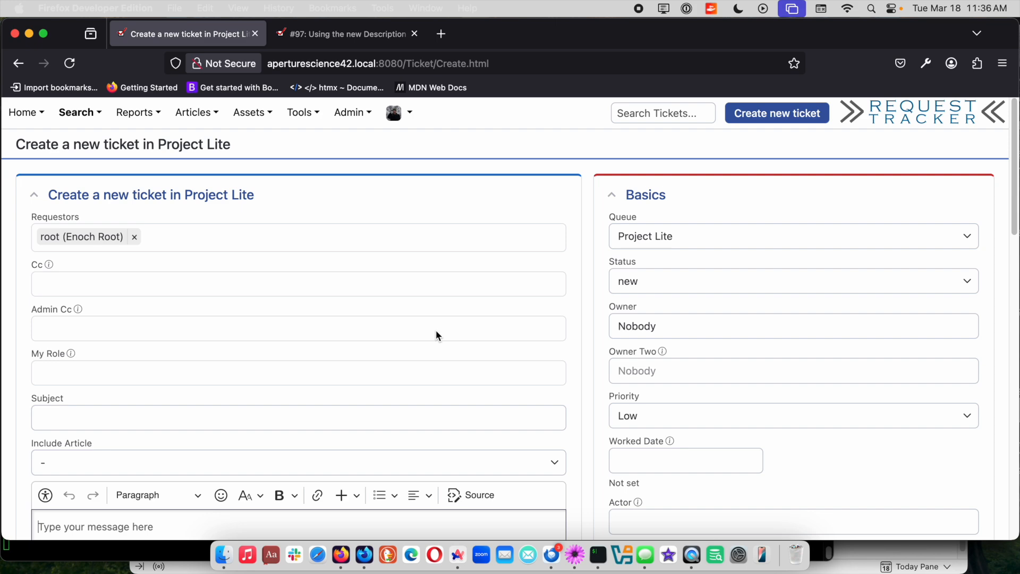
{"action": "left_click", "coordinate": [13, 116]}
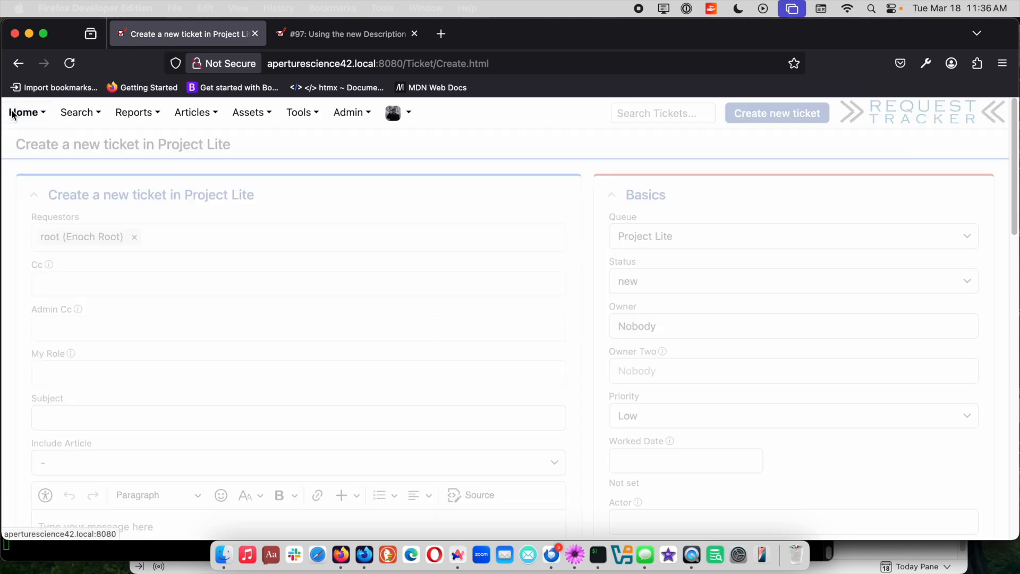